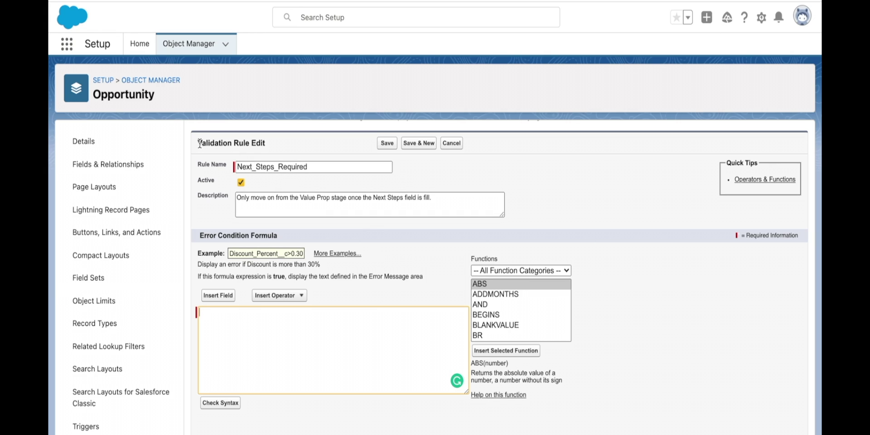
Insert the AND function into the rule's empty error condition formula and check its description.
{"action": "left_click", "coordinate": [240, 144]}
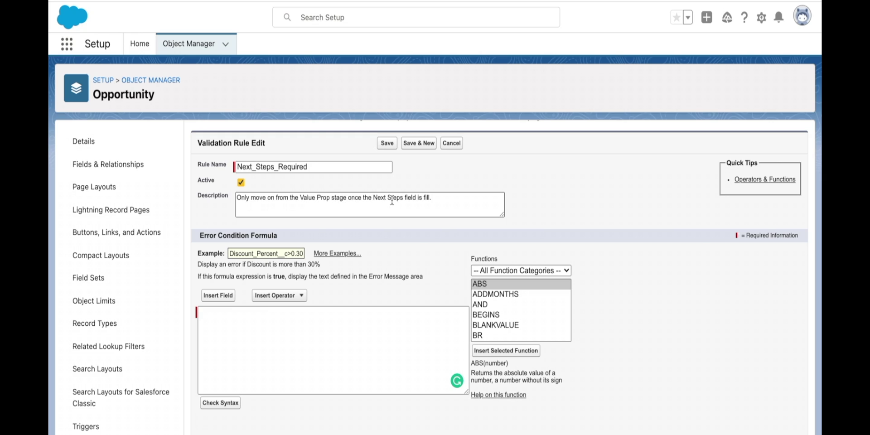
{"action": "left_click", "coordinate": [250, 315]}
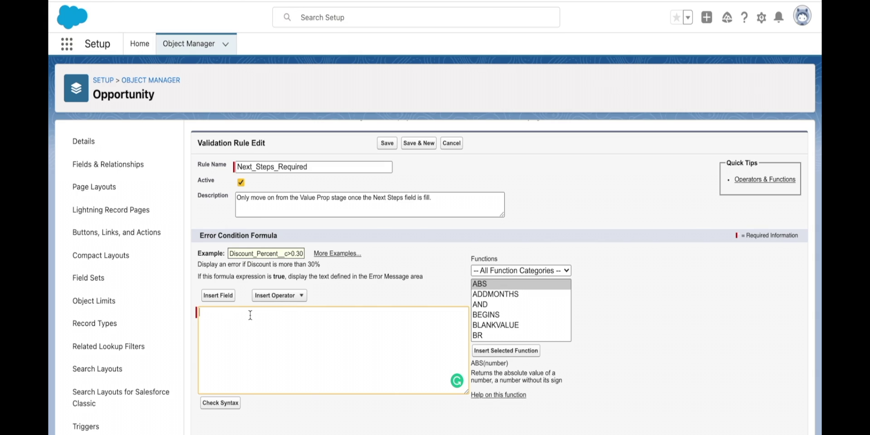
{"action": "left_click", "coordinate": [491, 304]}
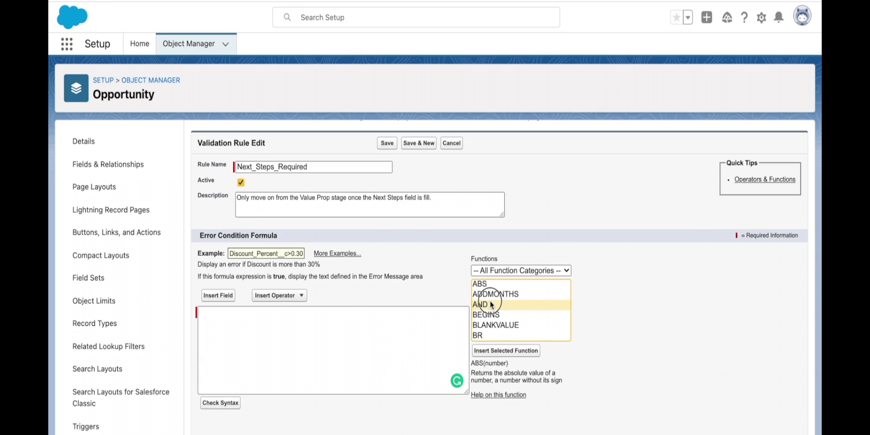
{"action": "left_click", "coordinate": [494, 354]}
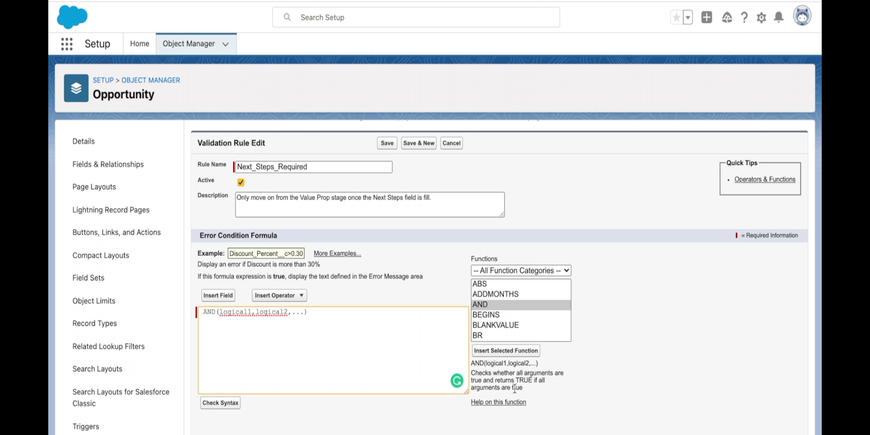
{"action": "left_click_drag", "start_coordinate": [473, 374], "coordinate": [524, 388]}
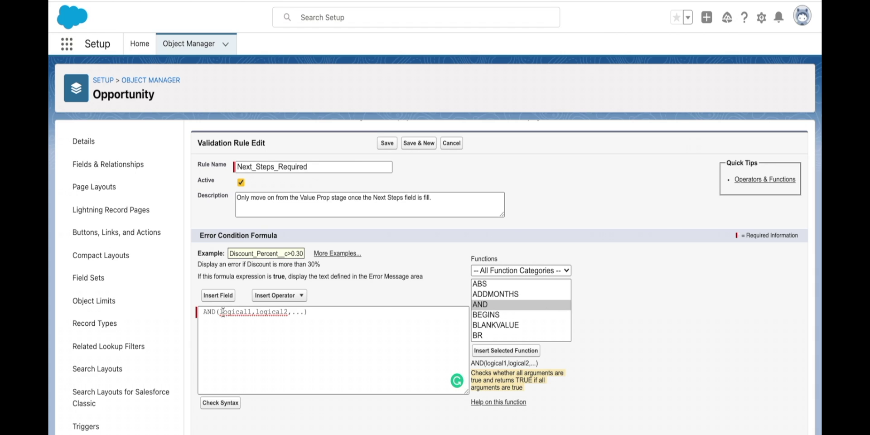
Remove the trailing ",..." and the logical1 placeholder from the AND function, keeping the comma and logical2.
{"action": "double_click", "coordinate": [247, 313]}
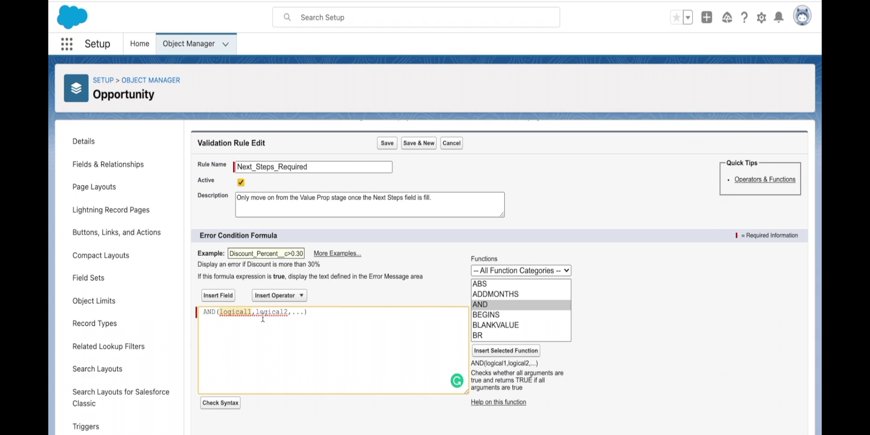
{"action": "left_click_drag", "start_coordinate": [259, 315], "coordinate": [291, 315]}
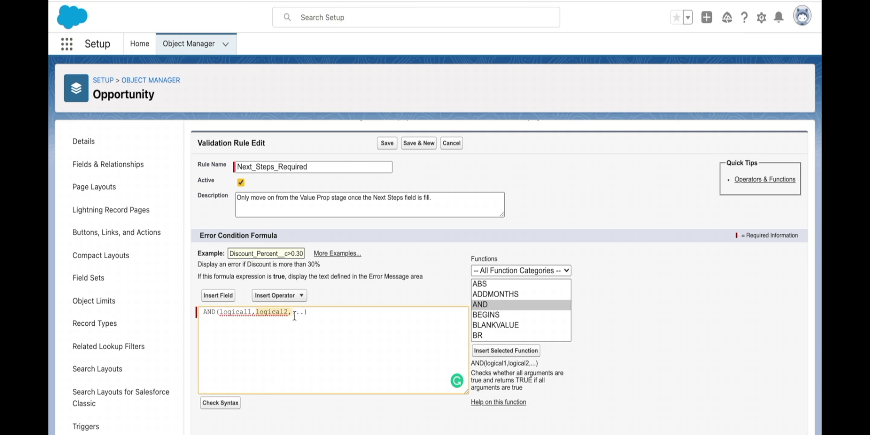
{"action": "left_click", "coordinate": [304, 313]}
{"action": "key", "text": "BackSpace"}
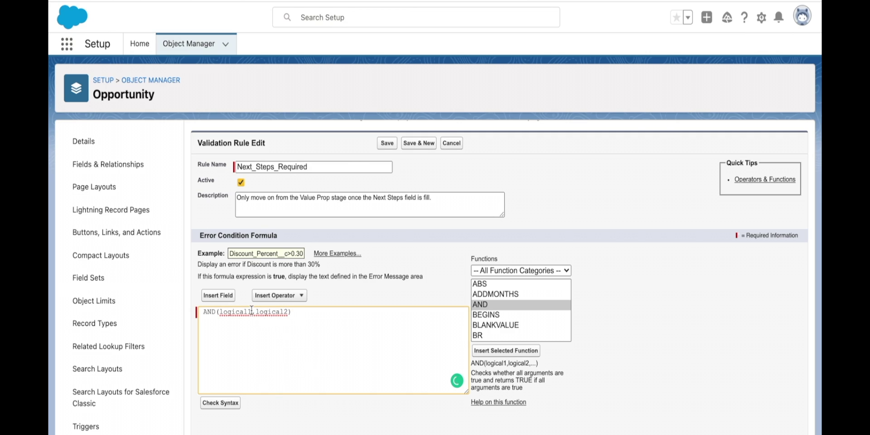
{"action": "key", "text": "BackSpace"}
{"action": "key", "text": "BackSpace"}
{"action": "key", "text": "BackSpace"}
{"action": "key", "text": "BackSpace"}
{"action": "key", "text": "BackSpace"}
{"action": "key", "text": "BackSpace"}
{"action": "key", "text": "BackSpace"}
{"action": "key", "text": "BackSpace"}
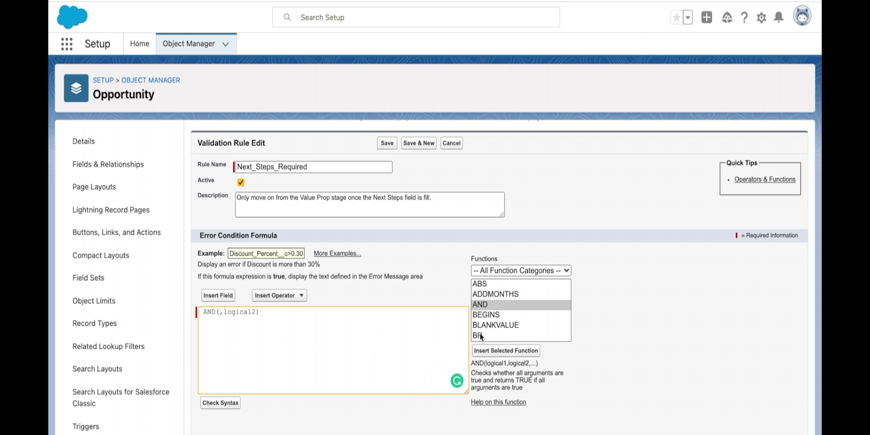
Insert the ISPICKVAL function as the first argument of the AND function.
{"action": "scroll", "coordinate": [517, 322], "scroll_direction": "down", "scroll_amount": 5}
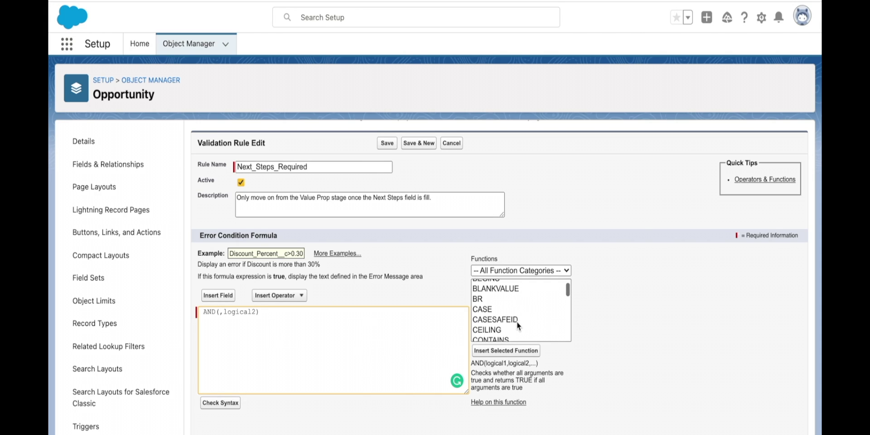
{"action": "scroll", "coordinate": [517, 321], "scroll_direction": "down", "scroll_amount": 4}
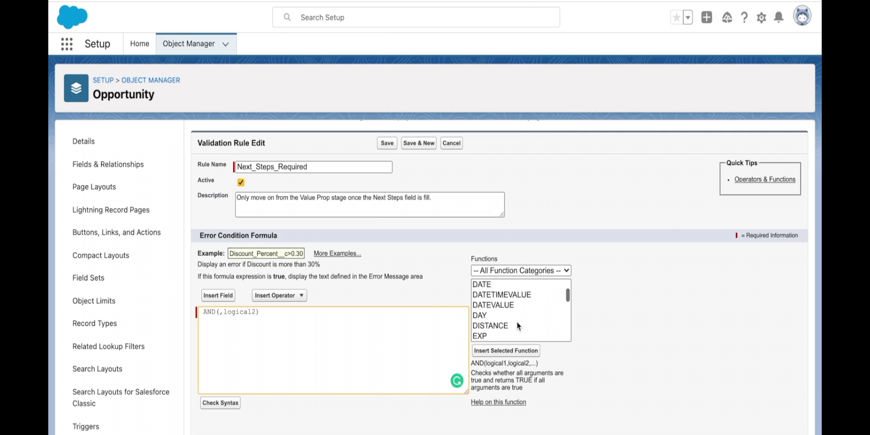
{"action": "scroll", "coordinate": [517, 322], "scroll_direction": "down", "scroll_amount": 4}
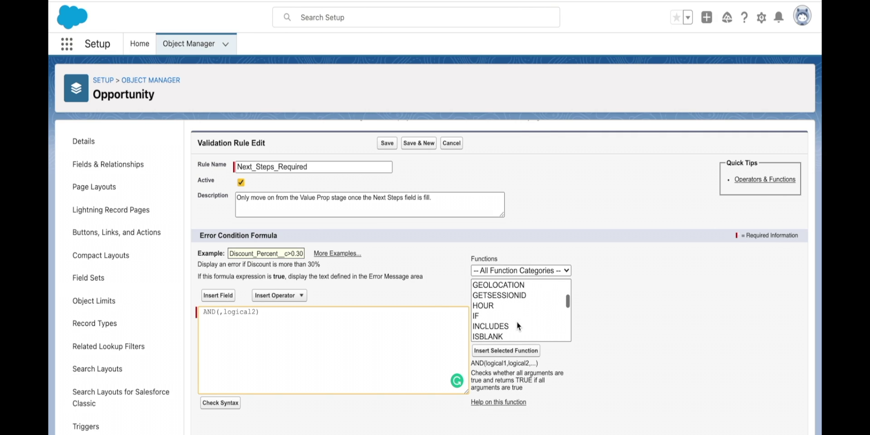
{"action": "scroll", "coordinate": [517, 322], "scroll_direction": "down", "scroll_amount": 4}
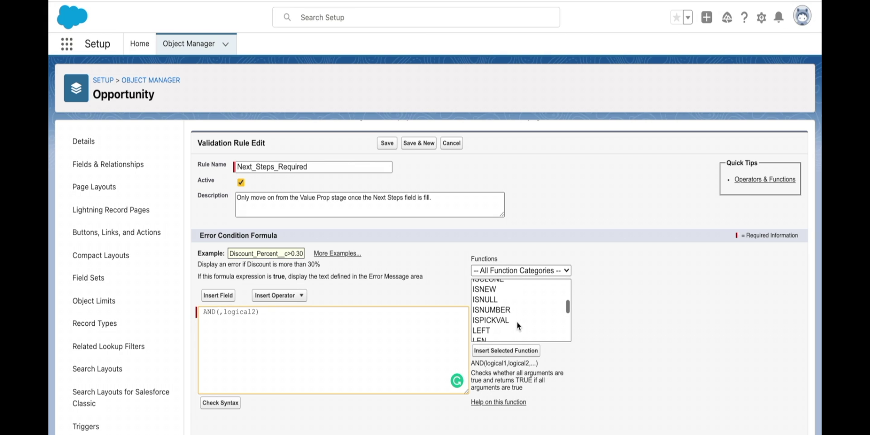
{"action": "left_click", "coordinate": [501, 311]}
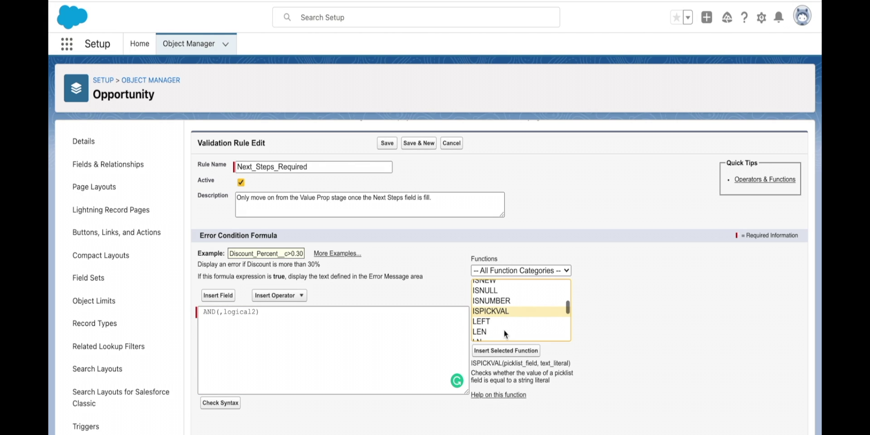
{"action": "left_click", "coordinate": [509, 354]}
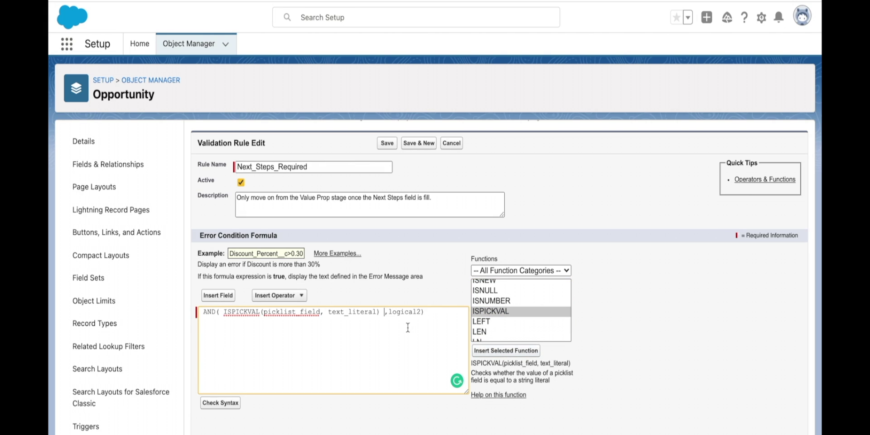
Replace the picklist_field placeholder inside ISPICKVAL with the PRIORVALUE function.
{"action": "left_click_drag", "start_coordinate": [264, 313], "coordinate": [320, 313]}
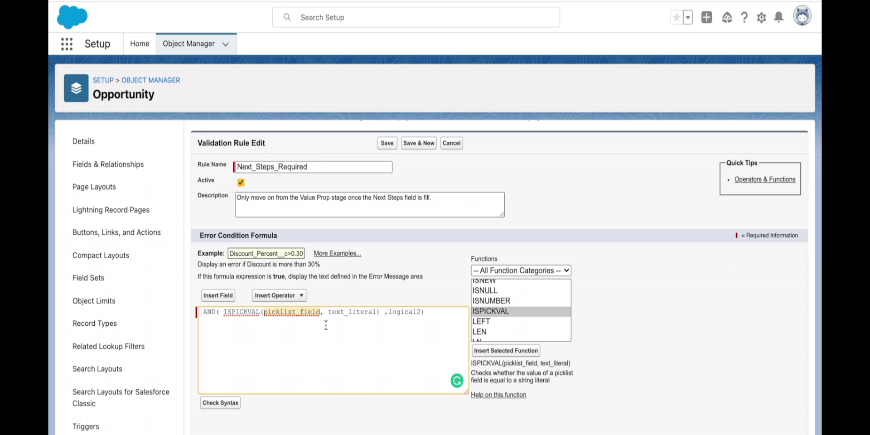
{"action": "key", "text": "BackSpace"}
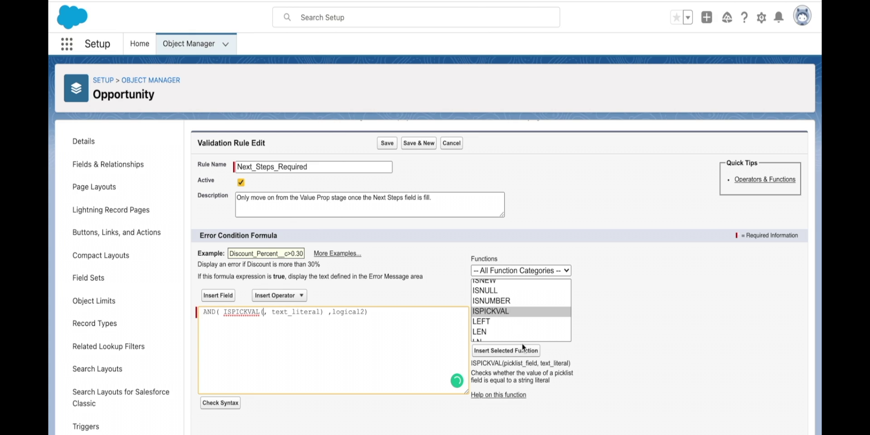
{"action": "scroll", "coordinate": [513, 331], "scroll_direction": "down", "scroll_amount": 4}
{"action": "scroll", "coordinate": [513, 331], "scroll_direction": "down", "scroll_amount": 5}
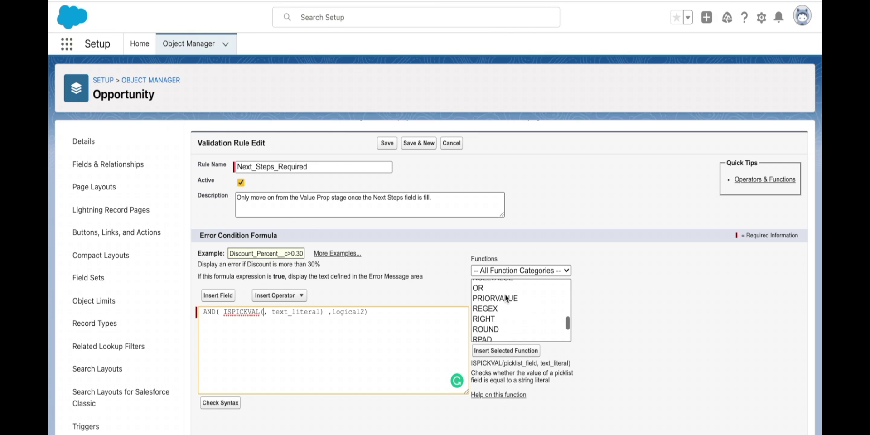
{"action": "left_click", "coordinate": [507, 298]}
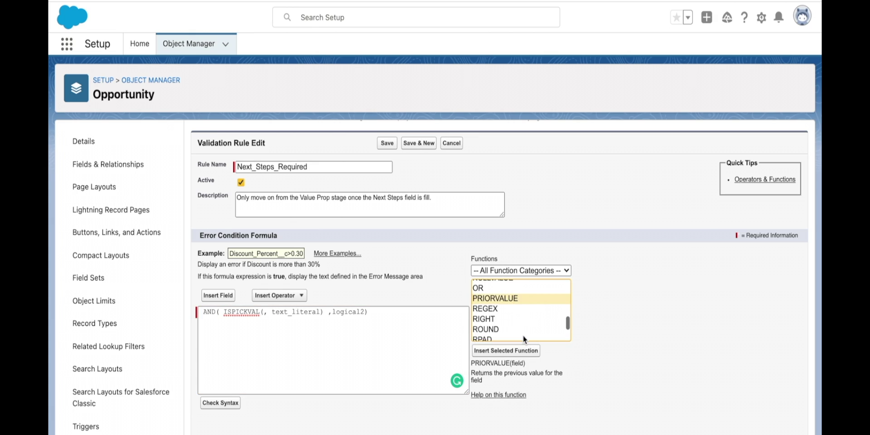
{"action": "left_click", "coordinate": [483, 352]}
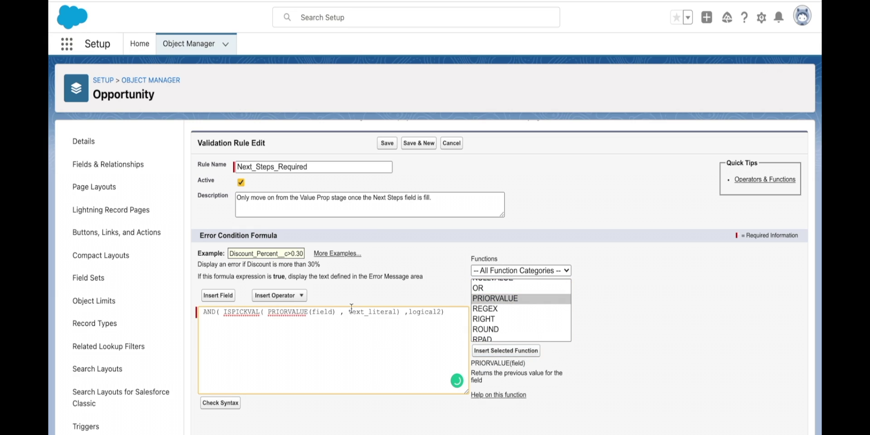
Replace the field placeholder inside PRIORVALUE with the Opportunity's Stage field.
{"action": "double_click", "coordinate": [319, 313]}
{"action": "left_click", "coordinate": [218, 295]}
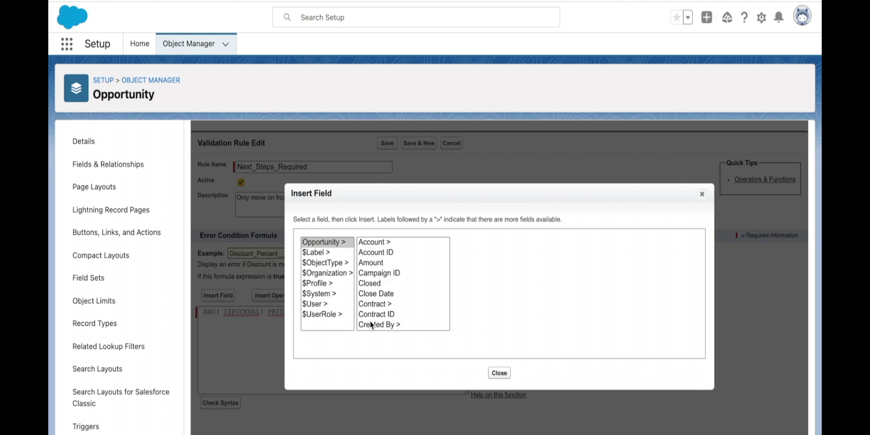
{"action": "scroll", "coordinate": [388, 300], "scroll_direction": "down", "scroll_amount": 10}
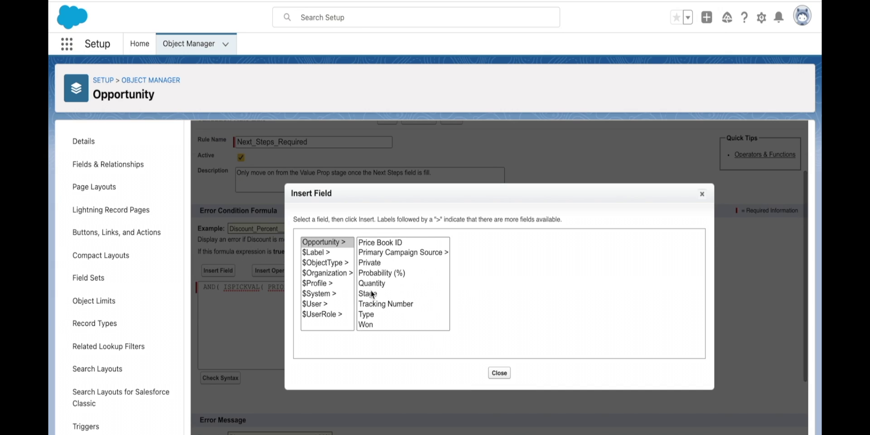
{"action": "left_click", "coordinate": [376, 293]}
{"action": "left_click", "coordinate": [486, 306]}
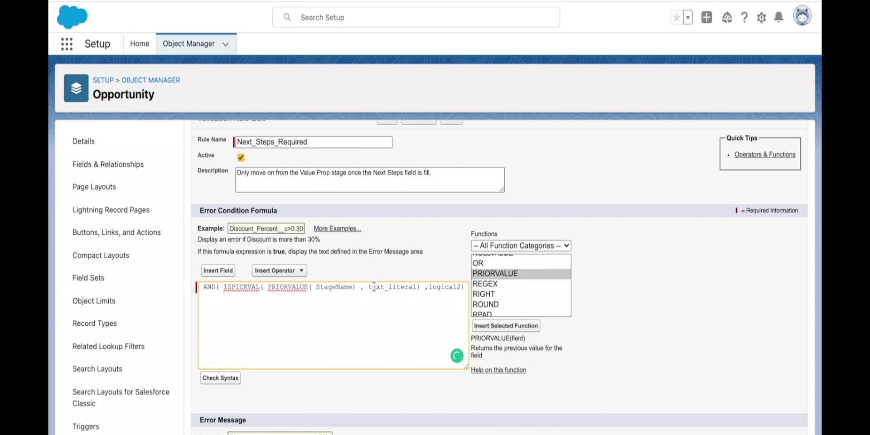
Replace the text_literal placeholder with 'Value Proposition', checking the API name in the Stage field's picklist values.
{"action": "left_click_drag", "start_coordinate": [372, 288], "coordinate": [421, 287]}
{"action": "key", "text": "BackSpace"}
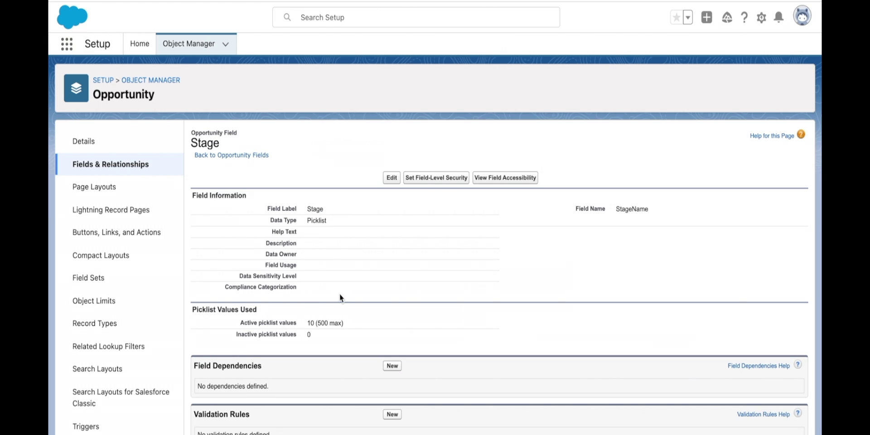
{"action": "scroll", "coordinate": [339, 294], "scroll_direction": "down", "scroll_amount": 5}
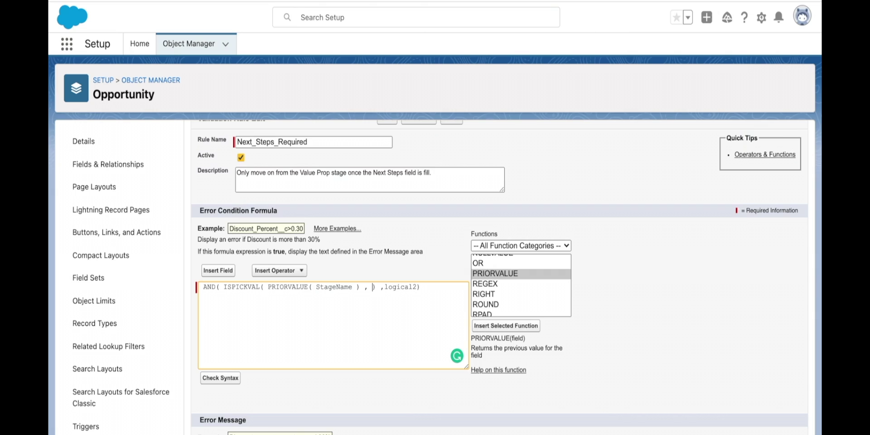
{"action": "type", "text": "'Value Proposition"}
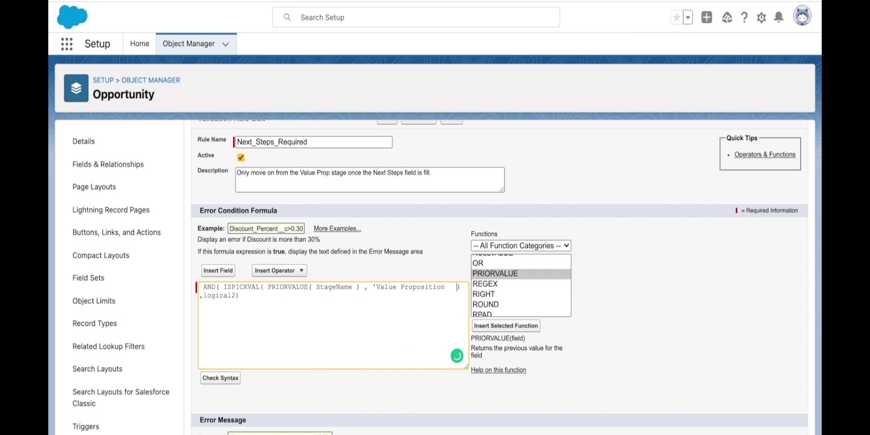
{"action": "type", "text": "'"}
Replace the logical2 placeholder in the AND function with the ISBLANK function.
{"action": "double_click", "coordinate": [221, 297]}
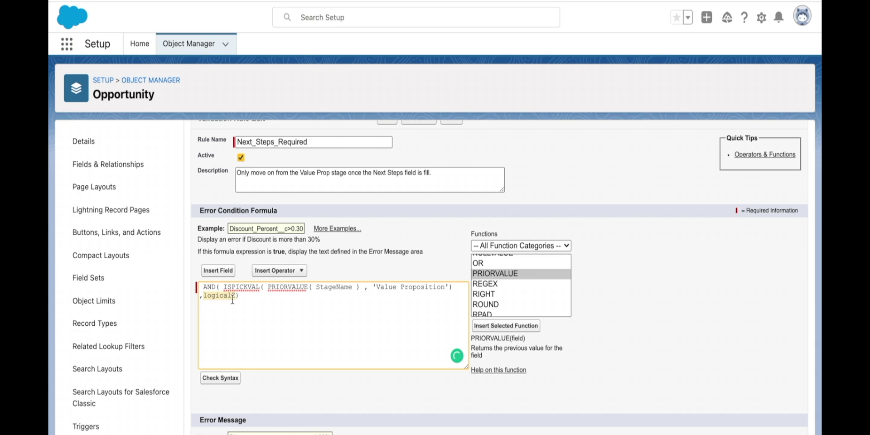
{"action": "key", "text": "BackSpace"}
{"action": "key", "text": "Return"}
{"action": "scroll", "coordinate": [512, 306], "scroll_direction": "up", "scroll_amount": 6}
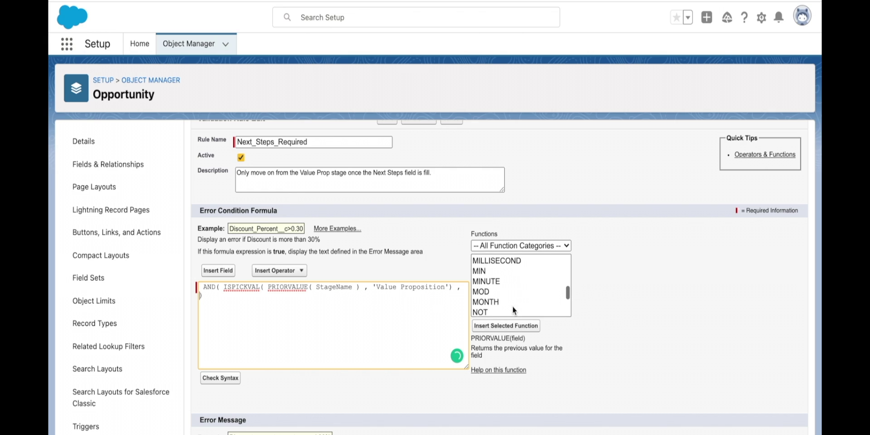
{"action": "scroll", "coordinate": [512, 286], "scroll_direction": "up", "scroll_amount": 5}
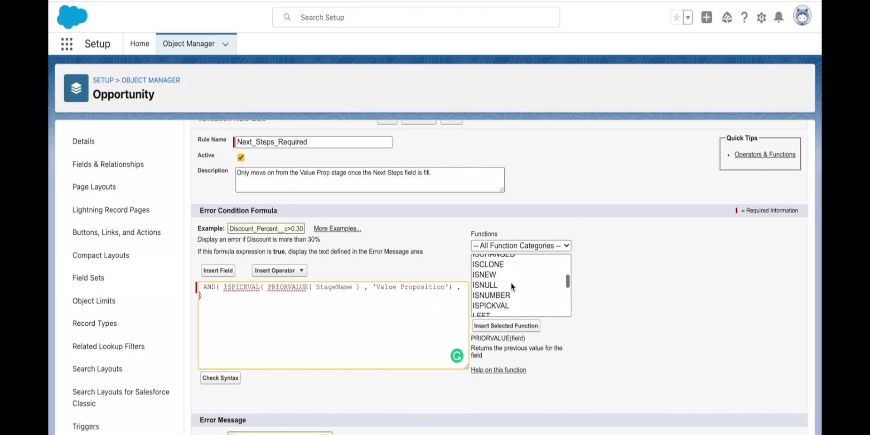
{"action": "scroll", "coordinate": [510, 282], "scroll_direction": "down", "scroll_amount": 2}
{"action": "left_click", "coordinate": [498, 284]}
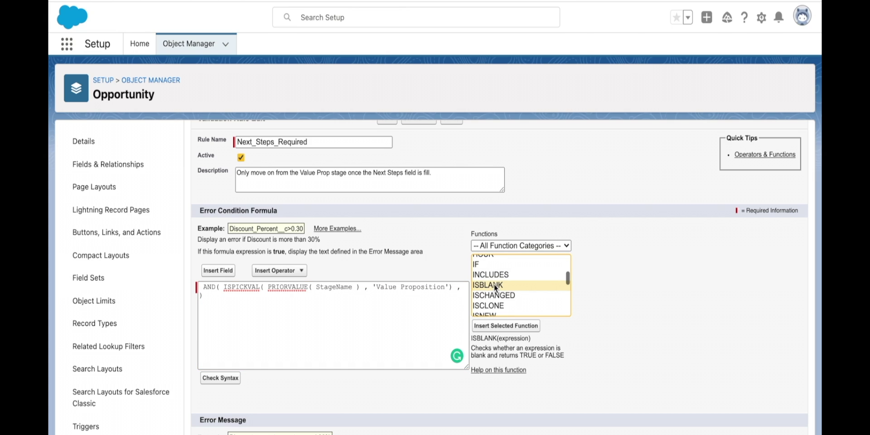
{"action": "left_click", "coordinate": [511, 326]}
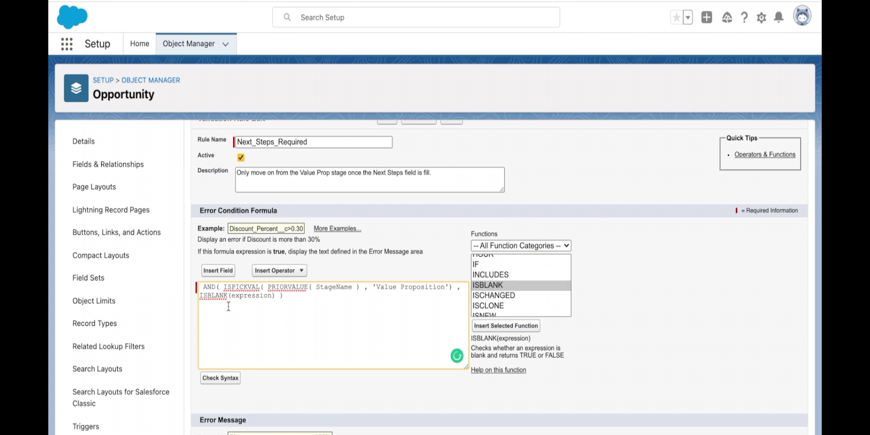
Select ISBLANK's expression placeholder, search the Opportunity fields for "next" and copy the Next Step field's API name.
{"action": "double_click", "coordinate": [253, 297]}
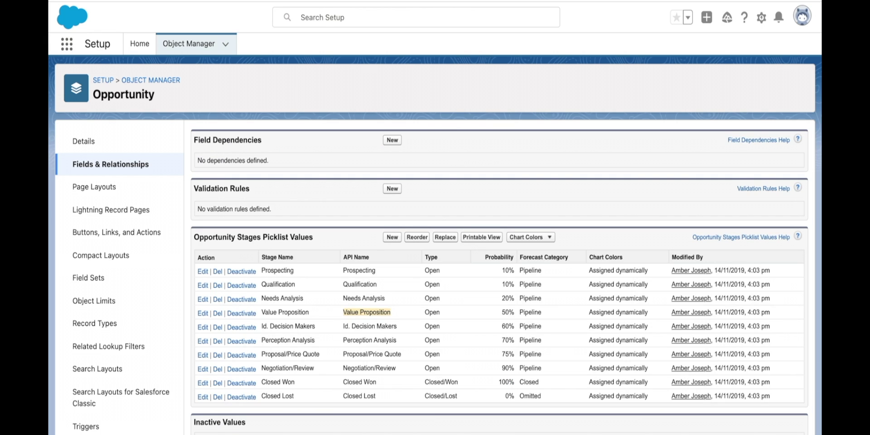
{"action": "scroll", "coordinate": [293, 205], "scroll_direction": "up", "scroll_amount": 5}
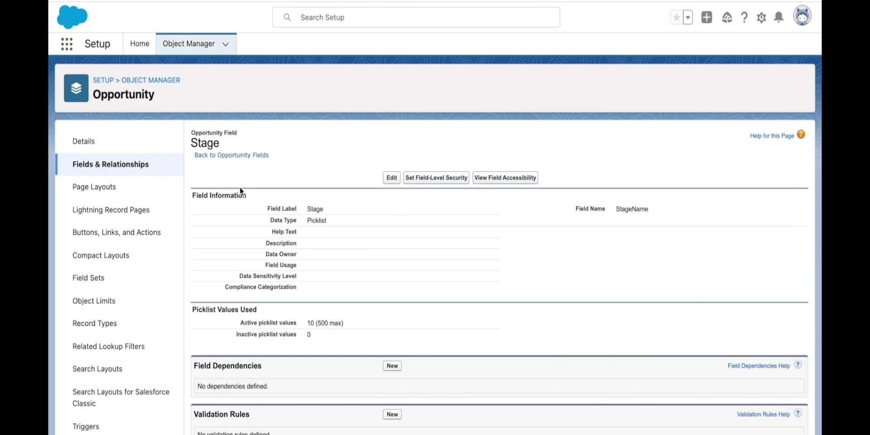
{"action": "left_click", "coordinate": [231, 155]}
{"action": "left_click", "coordinate": [476, 145]}
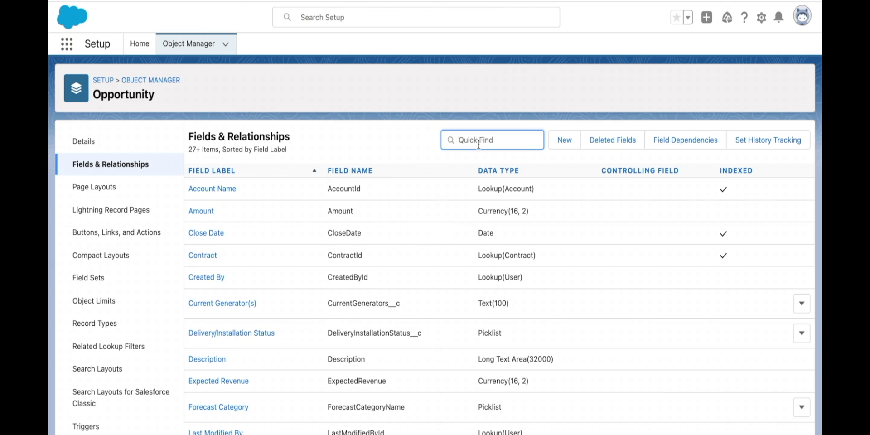
{"action": "type", "text": "next"}
{"action": "double_click", "coordinate": [358, 188]}
{"action": "key", "text": "ctrl+c"}
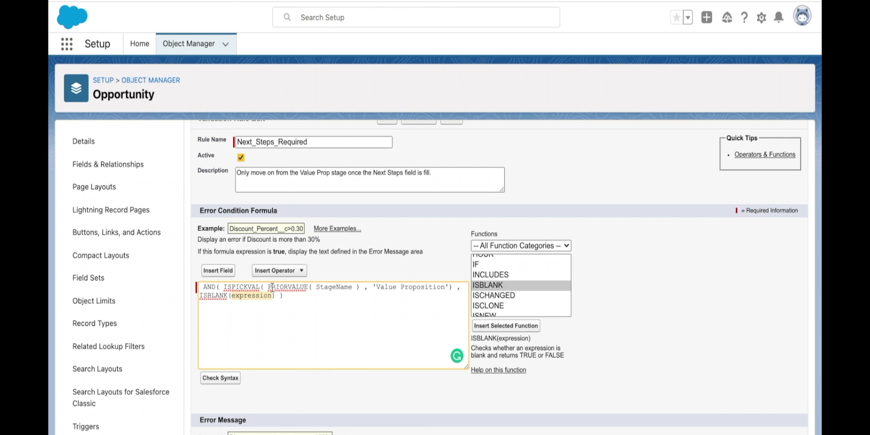
Replace ISBLANK's expression placeholder with the copied field API name NextStep and check the formula's syntax.
{"action": "double_click", "coordinate": [253, 297]}
{"action": "key", "text": "ctrl+v"}
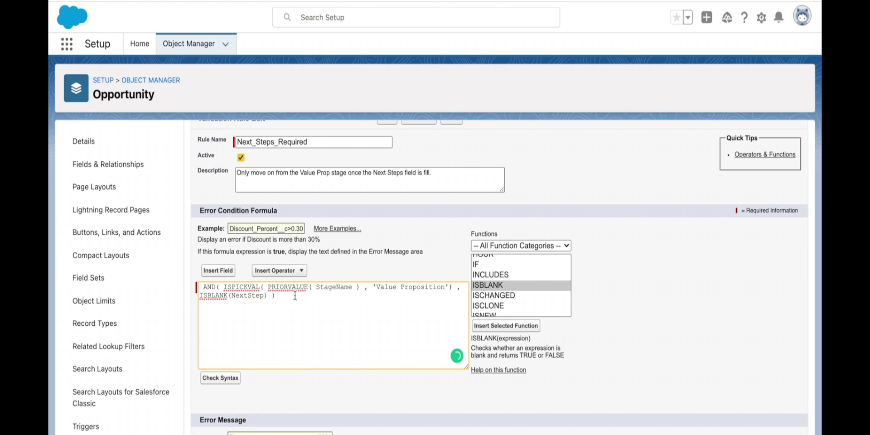
{"action": "left_click", "coordinate": [229, 379]}
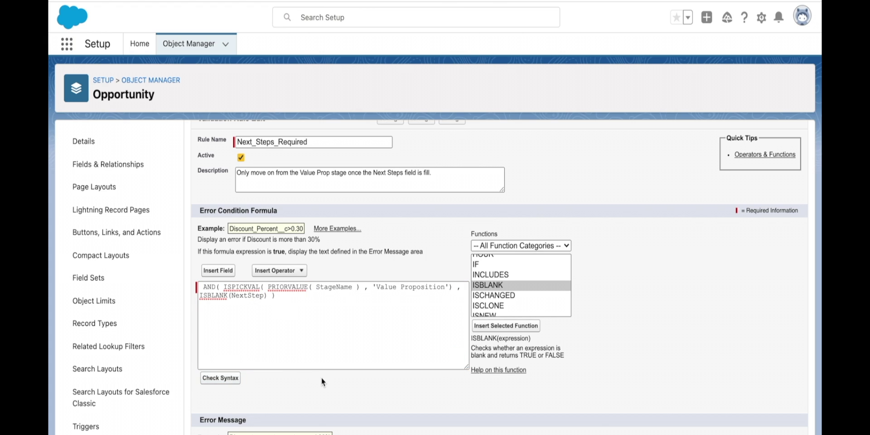
Save the Next_Steps_Required validation rule.
{"action": "scroll", "coordinate": [330, 381], "scroll_direction": "down", "scroll_amount": 1}
{"action": "scroll", "coordinate": [298, 385], "scroll_direction": "up", "scroll_amount": 3}
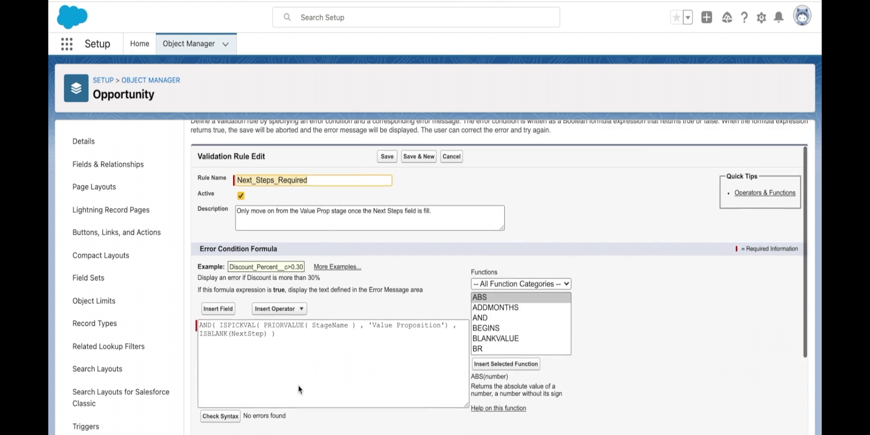
{"action": "left_click", "coordinate": [384, 180]}
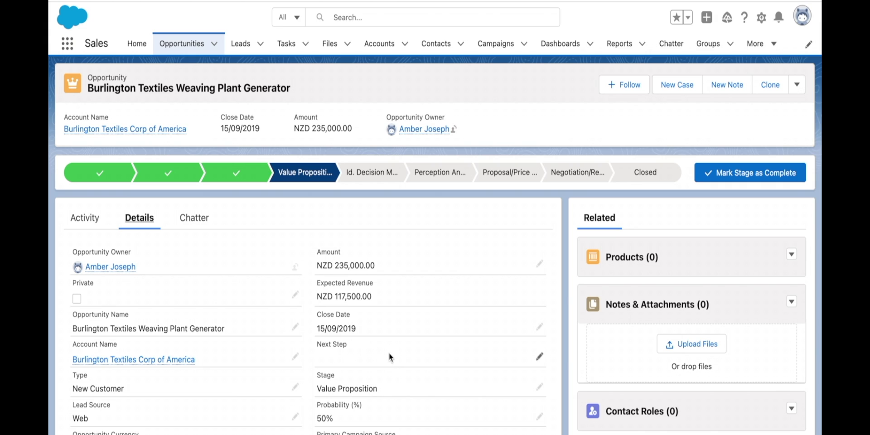
Test the rule by trying to complete the Burlington Textiles opportunity's Value Proposition stage with Next Step empty, and read the response.
{"action": "left_click", "coordinate": [758, 183]}
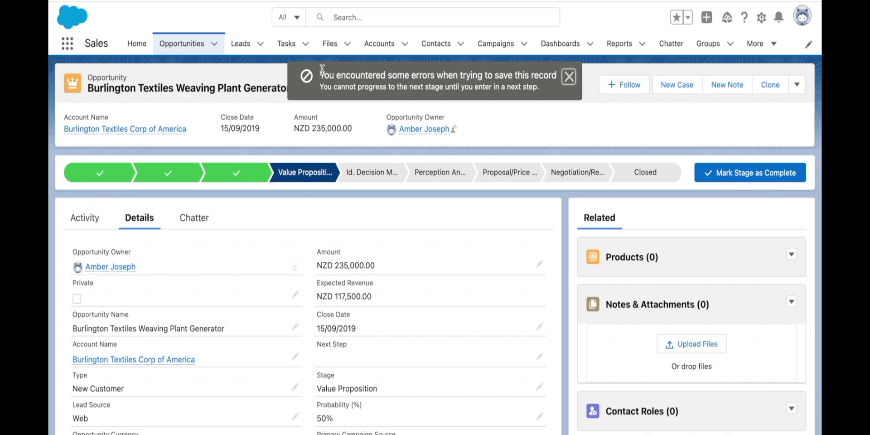
{"action": "left_click_drag", "start_coordinate": [322, 74], "coordinate": [398, 75]}
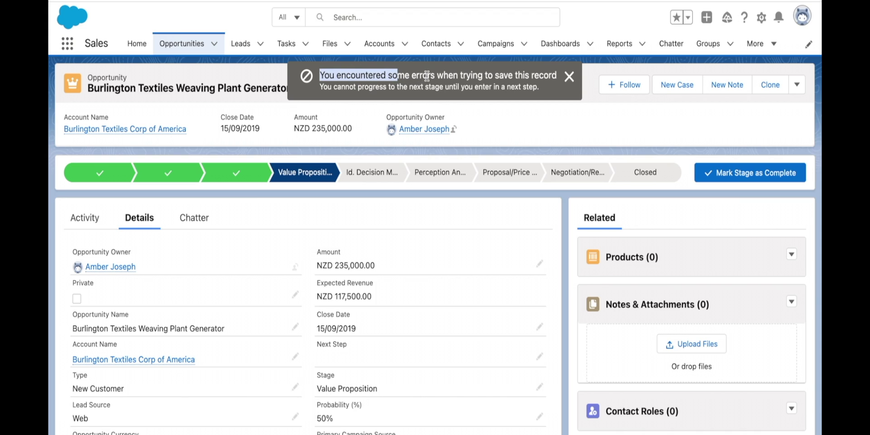
{"action": "left_click", "coordinate": [446, 90]}
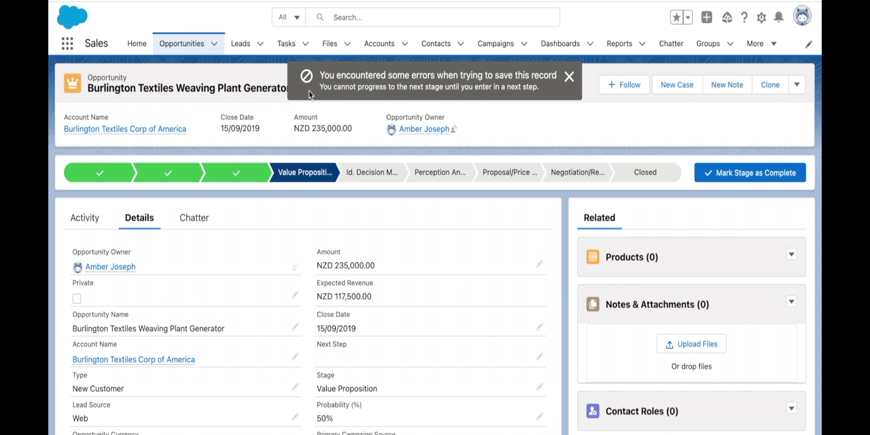
{"action": "left_click_drag", "start_coordinate": [321, 87], "coordinate": [538, 90]}
{"action": "left_click", "coordinate": [535, 108]}
Save 'Research company' as the opportunity's Next Step and mark the Value Proposition stage as complete.
{"action": "left_click", "coordinate": [540, 354]}
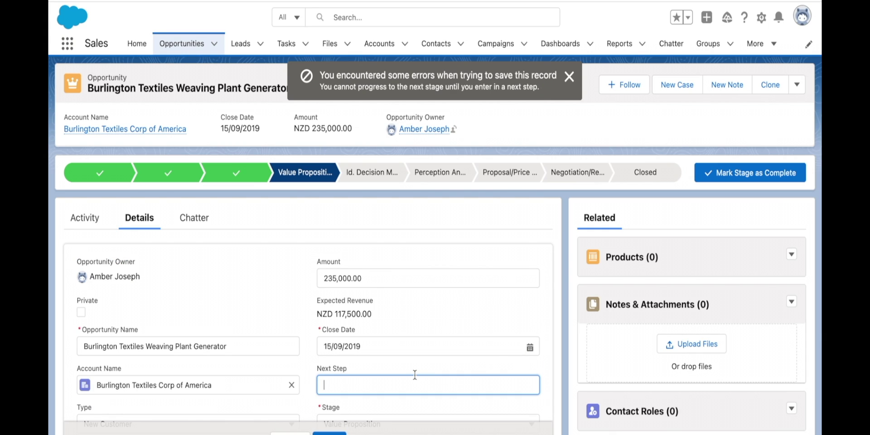
{"action": "type", "text": "Research company"}
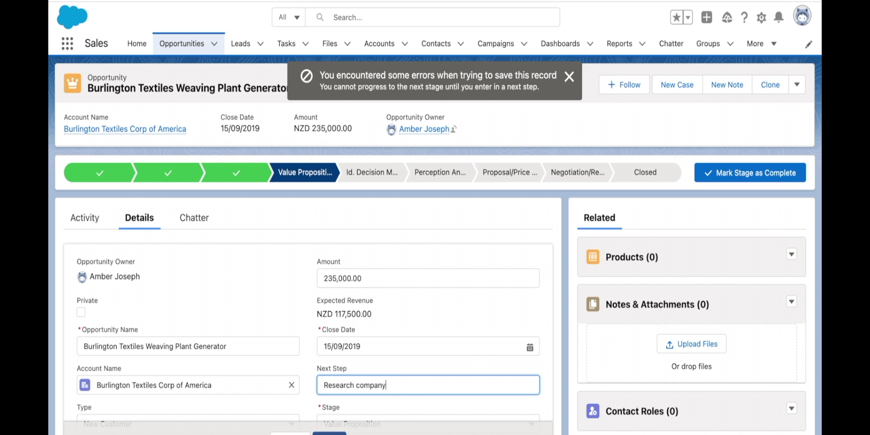
{"action": "key", "text": "Return"}
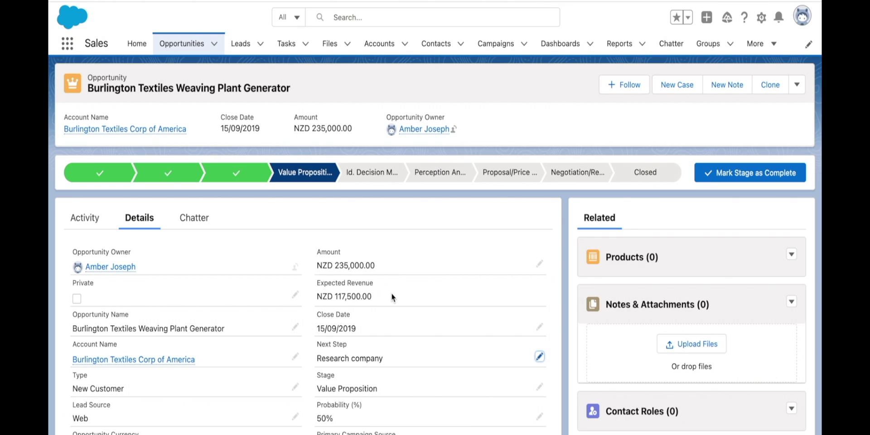
{"action": "left_click", "coordinate": [723, 173]}
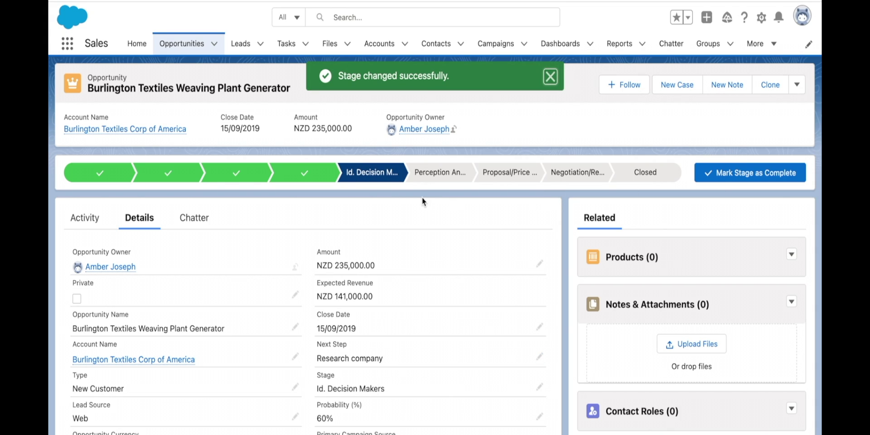